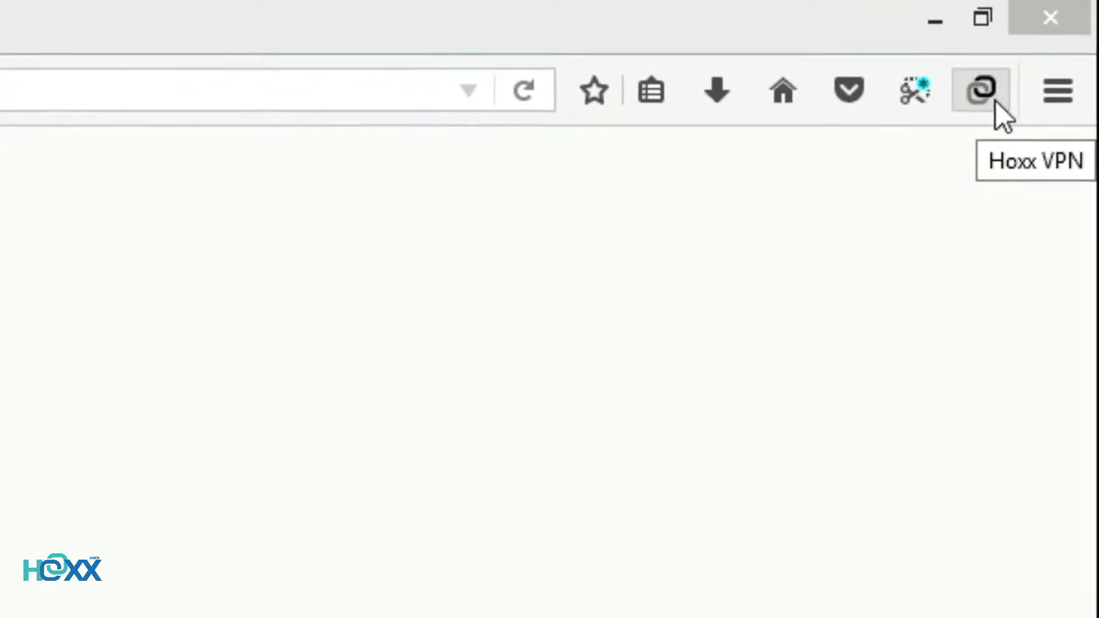
Enter the account e-mail and password in the Hoxx VPN sign-in panel and submit
click(1018, 64)
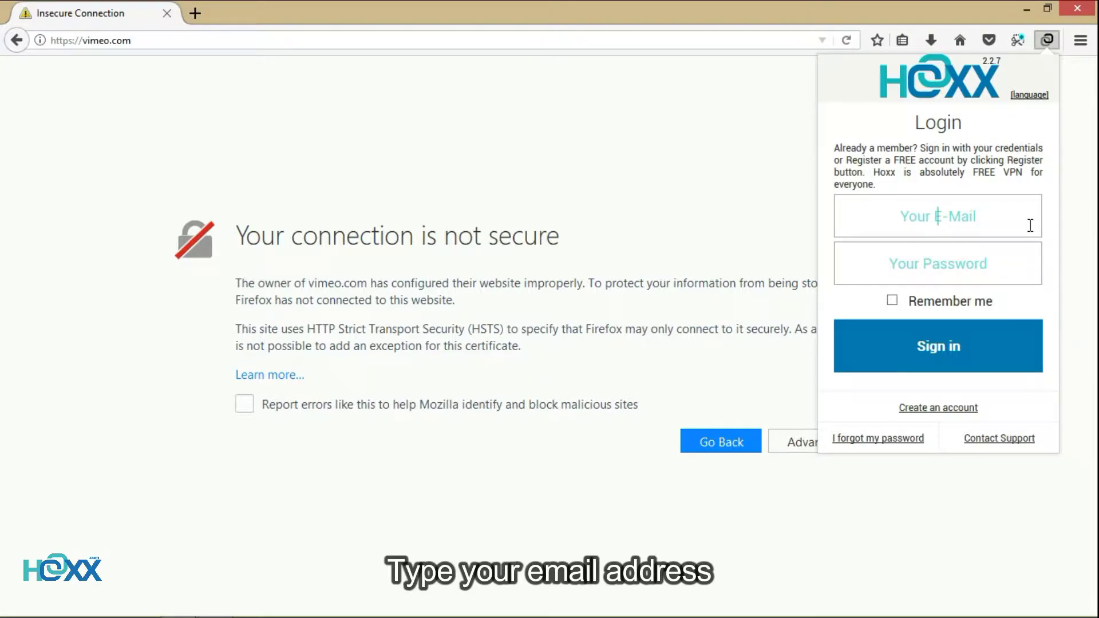
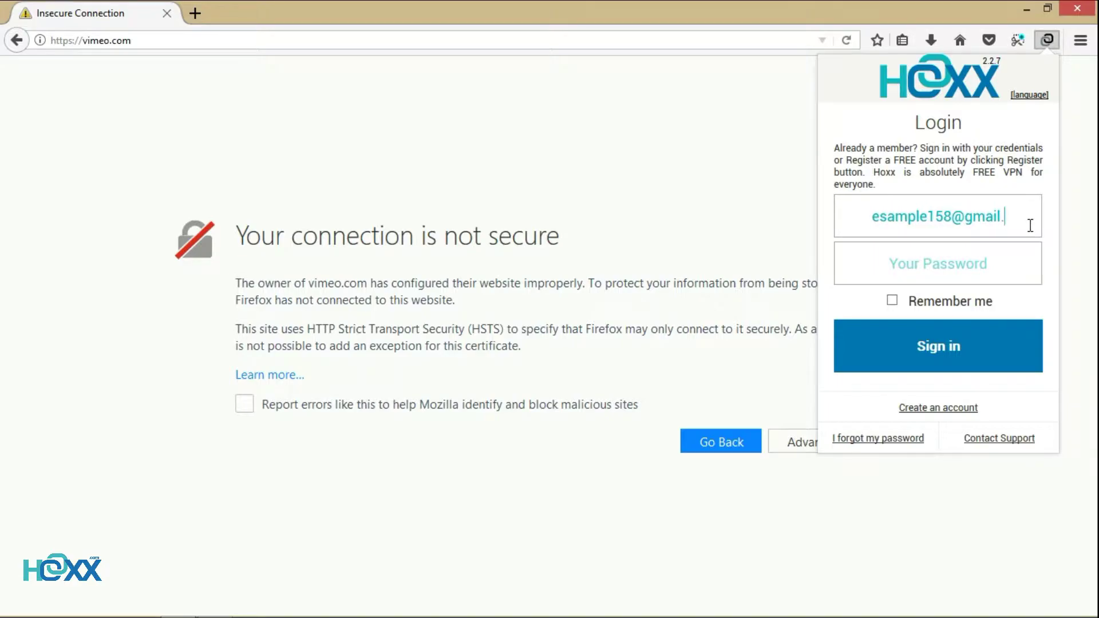
click(1028, 259)
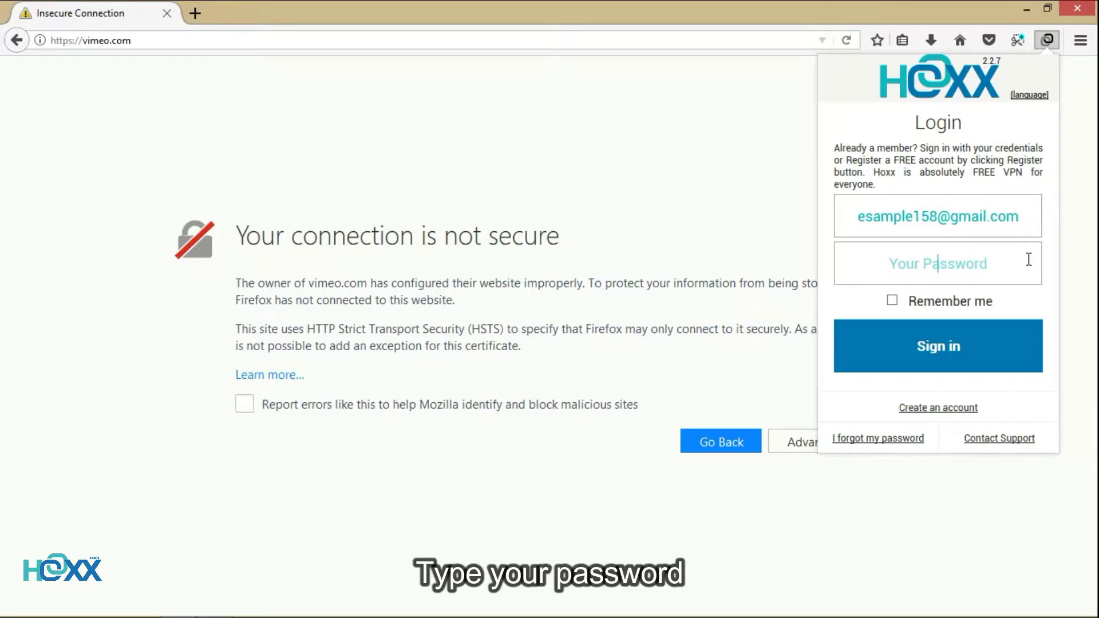
text(********)
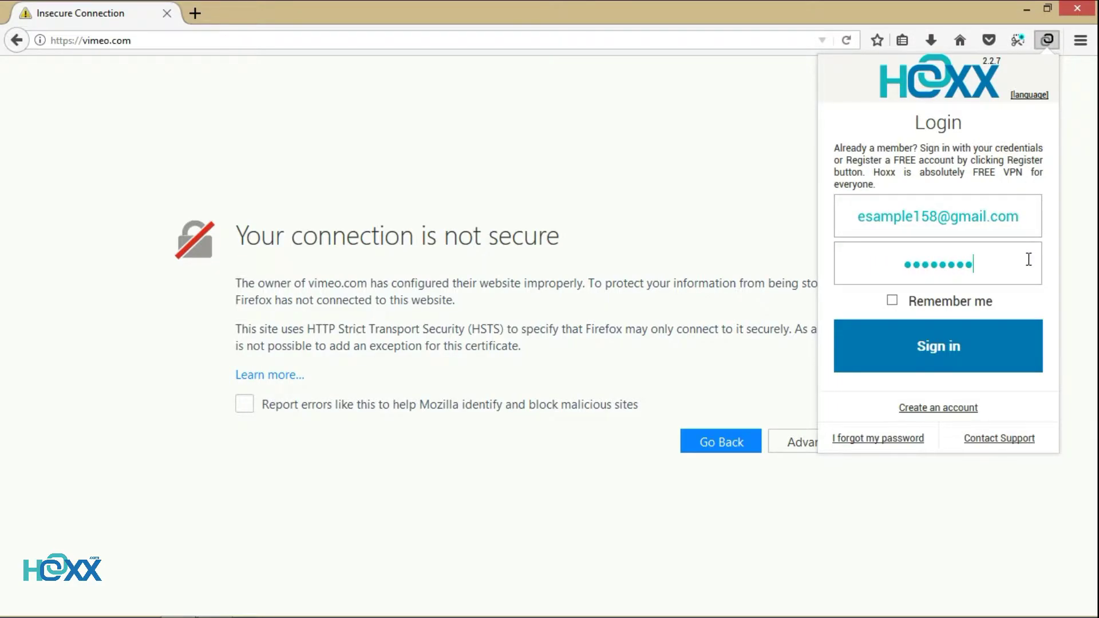
click(1040, 350)
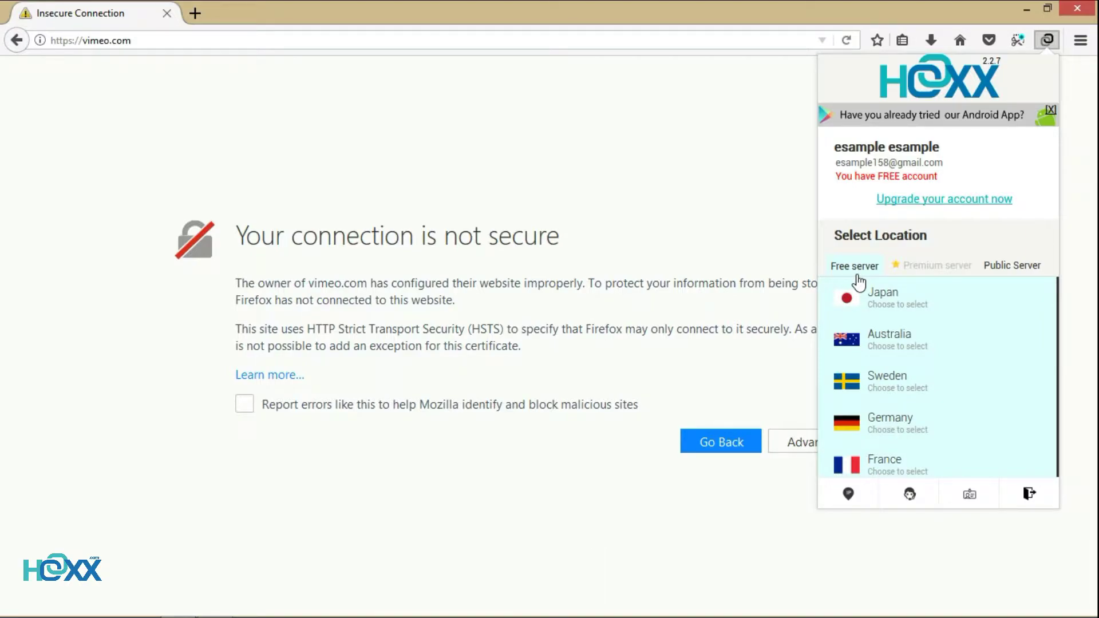
Browse the Premium and Public server lists, then return to the Free server list
click(938, 269)
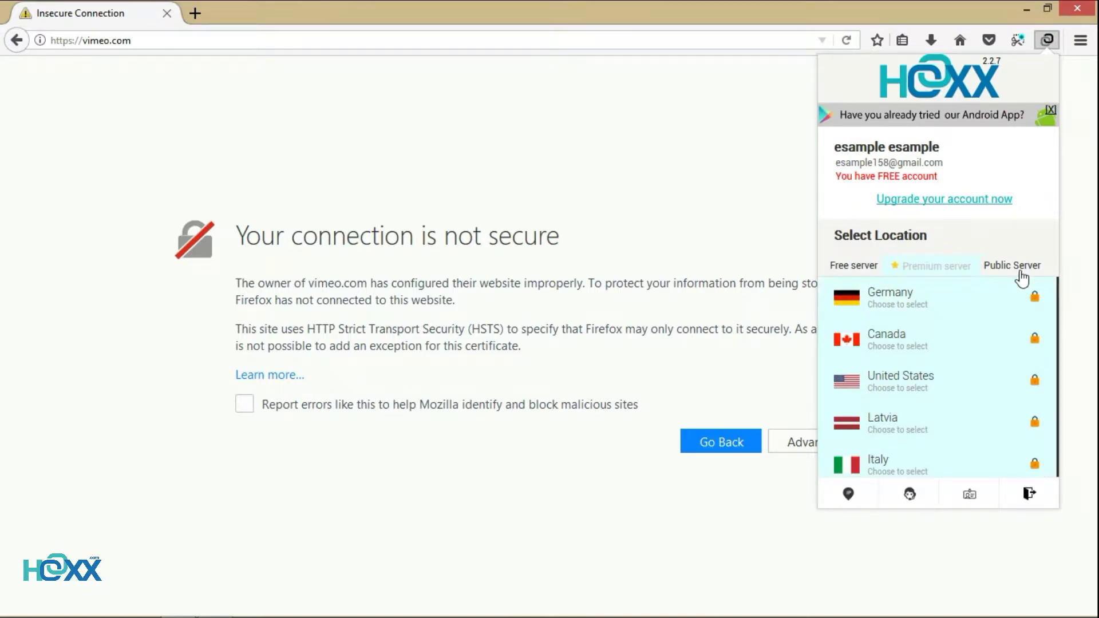
click(1020, 272)
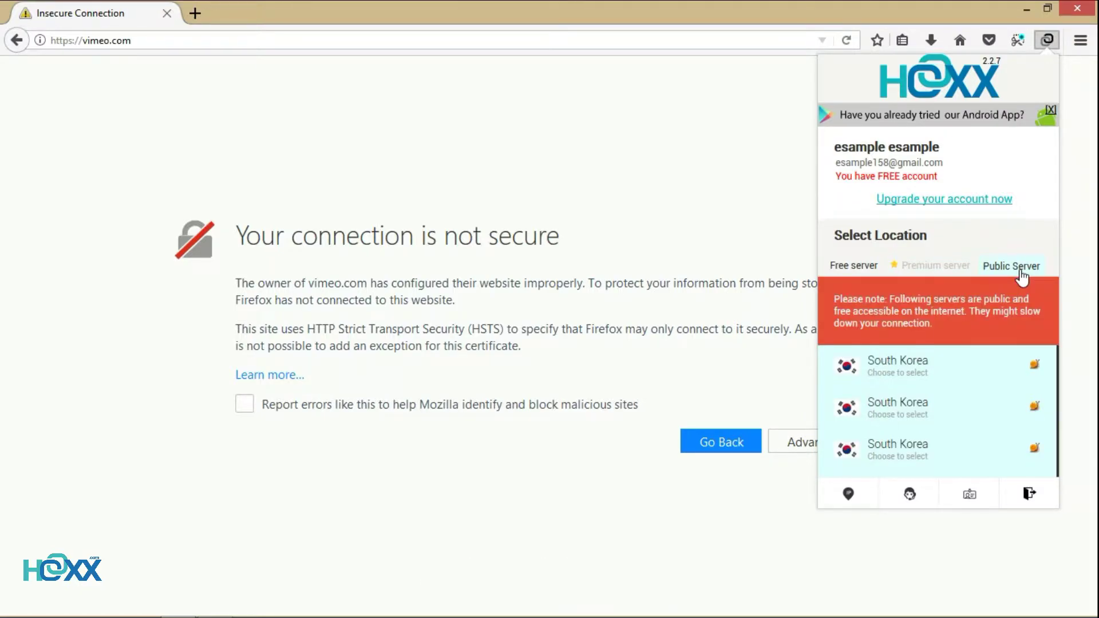
click(860, 269)
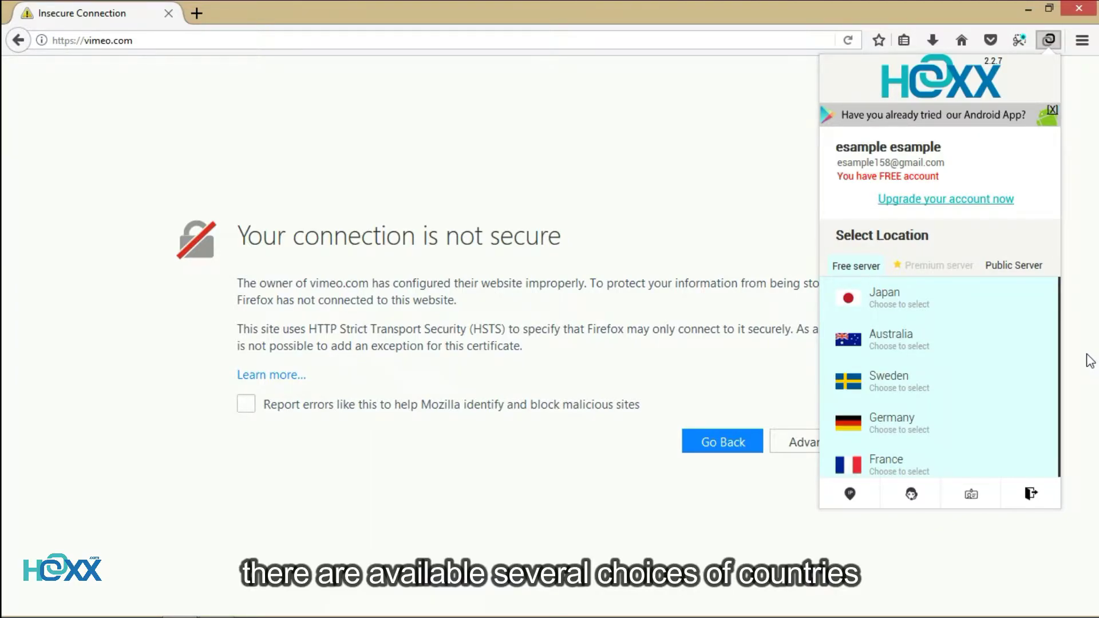
scroll(1003, 360, down, 5)
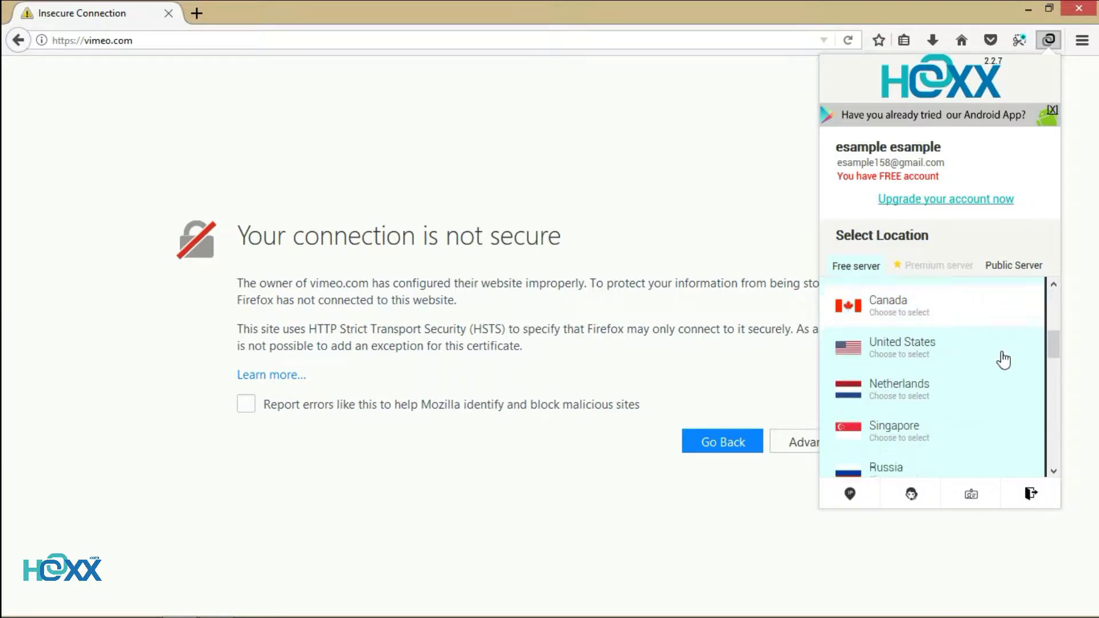
scroll(1002, 359, down, 6)
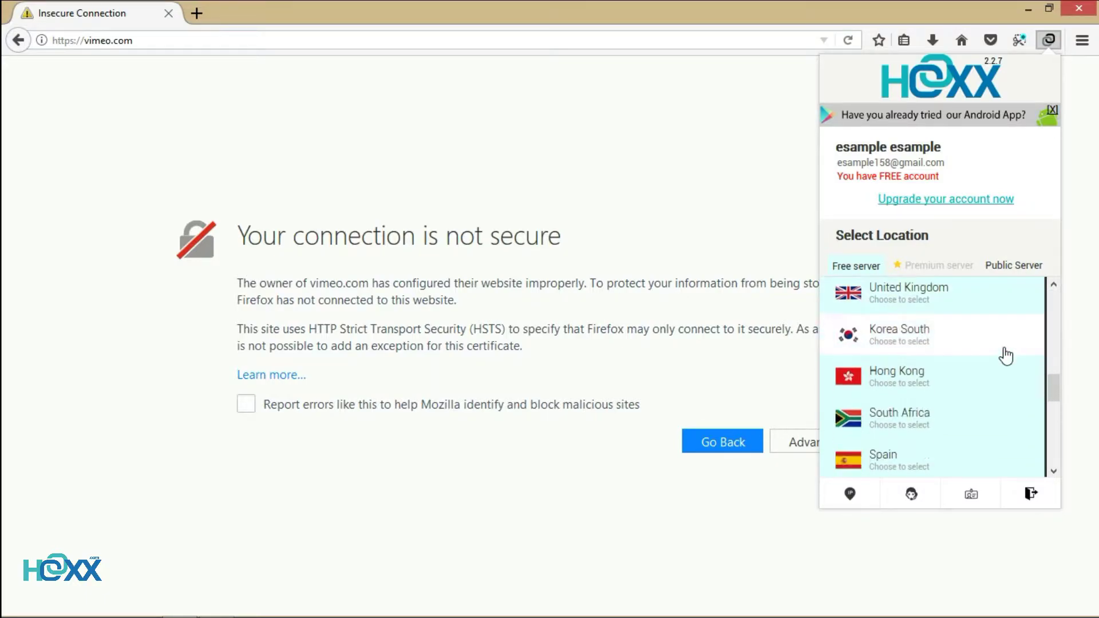
scroll(1005, 356, down, 6)
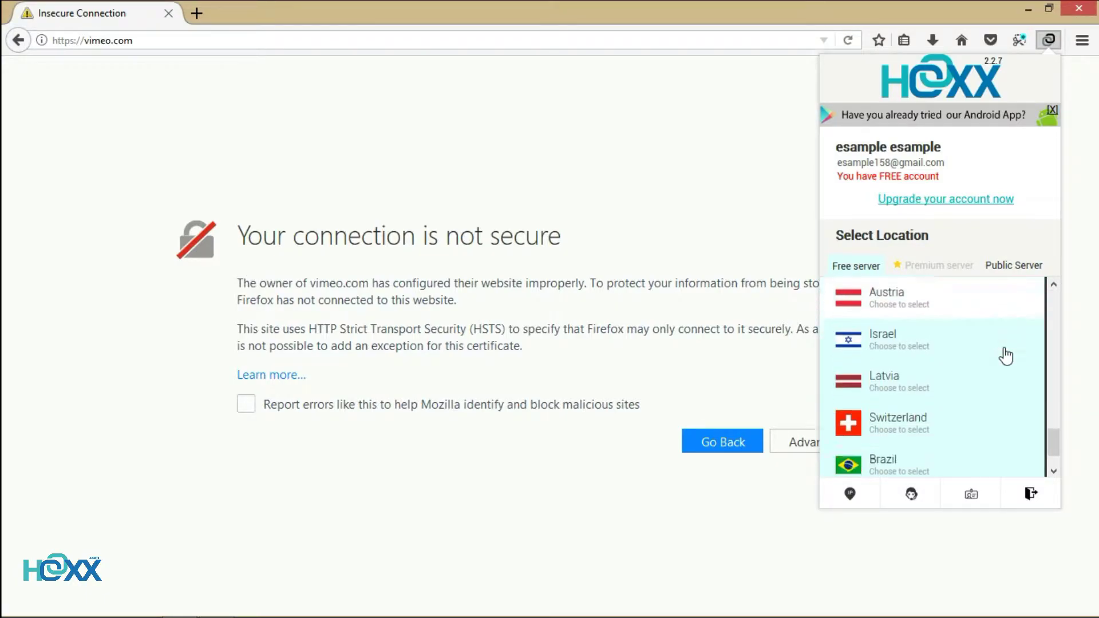
scroll(1006, 356, down, 1)
scroll(1005, 356, up, 7)
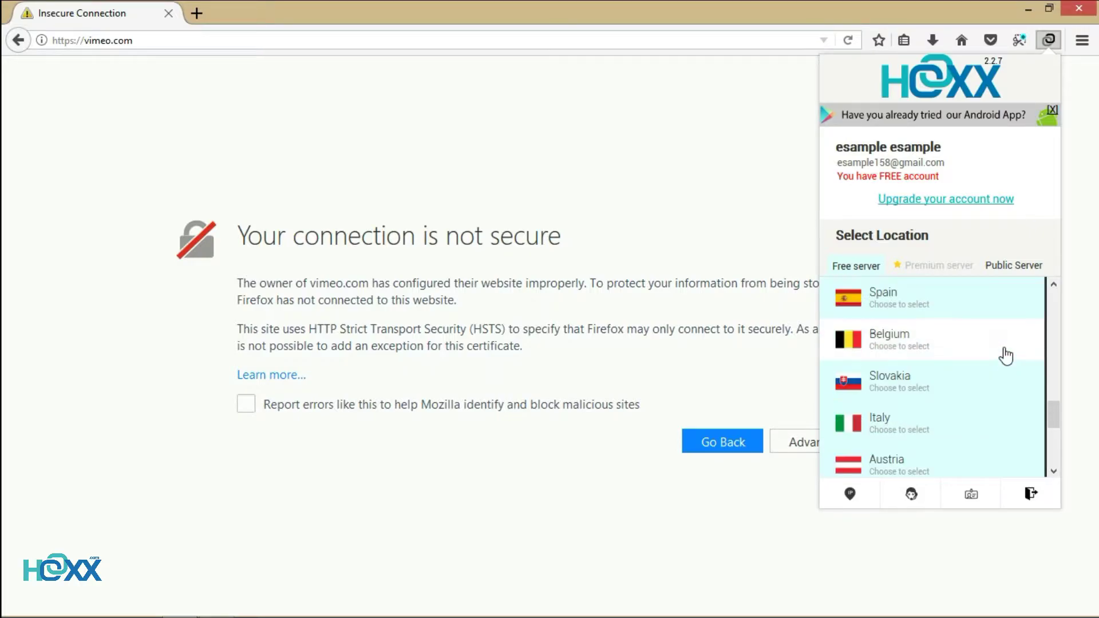
scroll(1006, 356, up, 10)
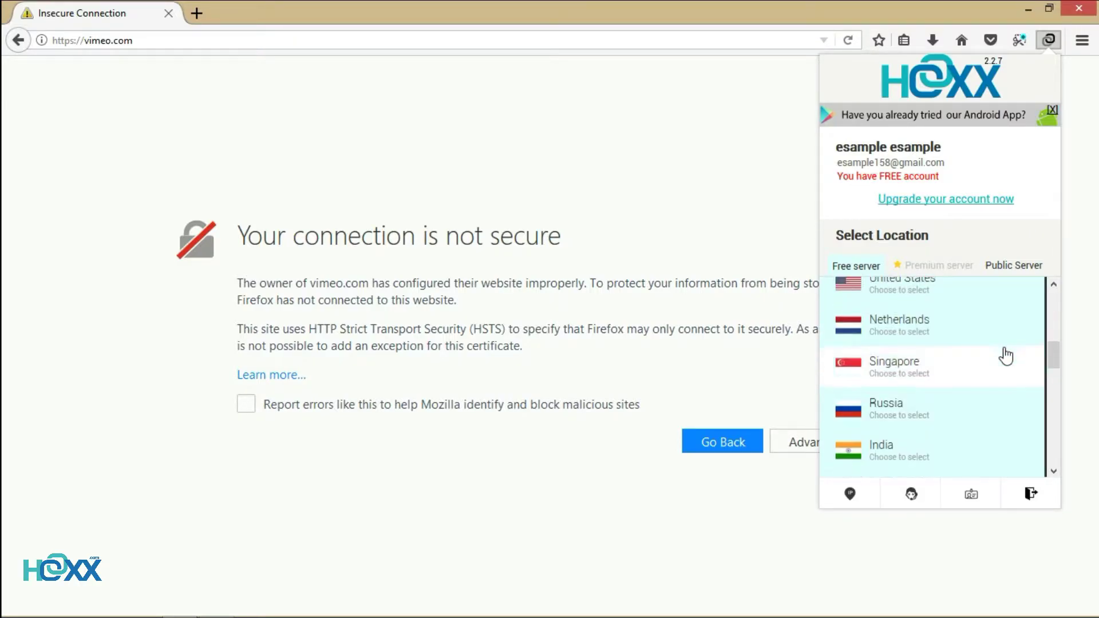
scroll(1005, 356, up, 3)
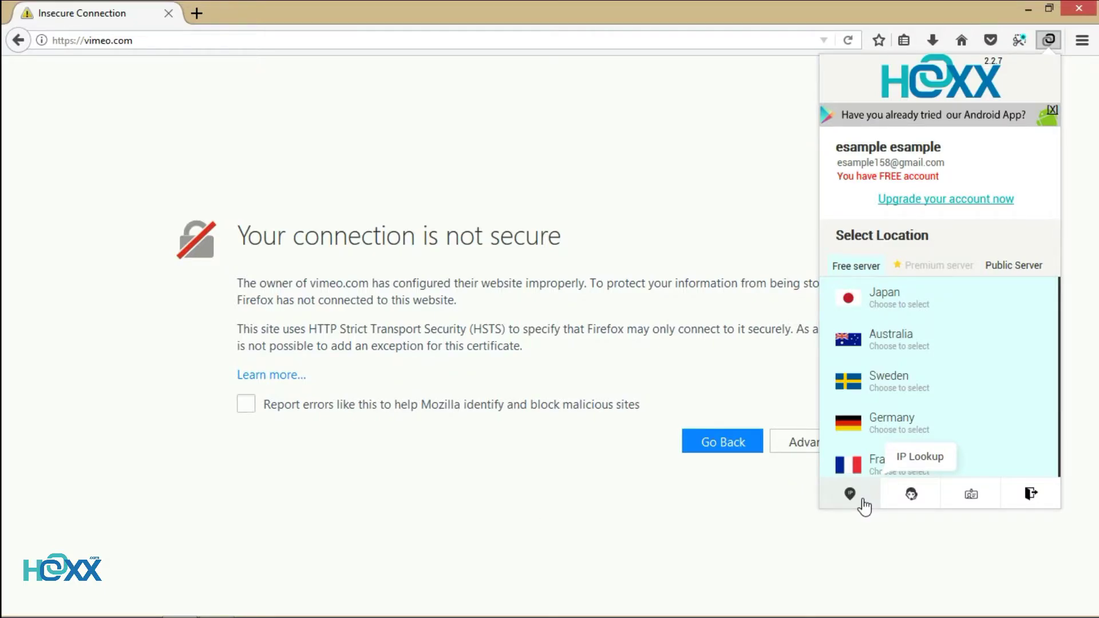
Check the current IP location (Indonesia) on 1A.ORG IP Lookup, then close that tab
click(863, 501)
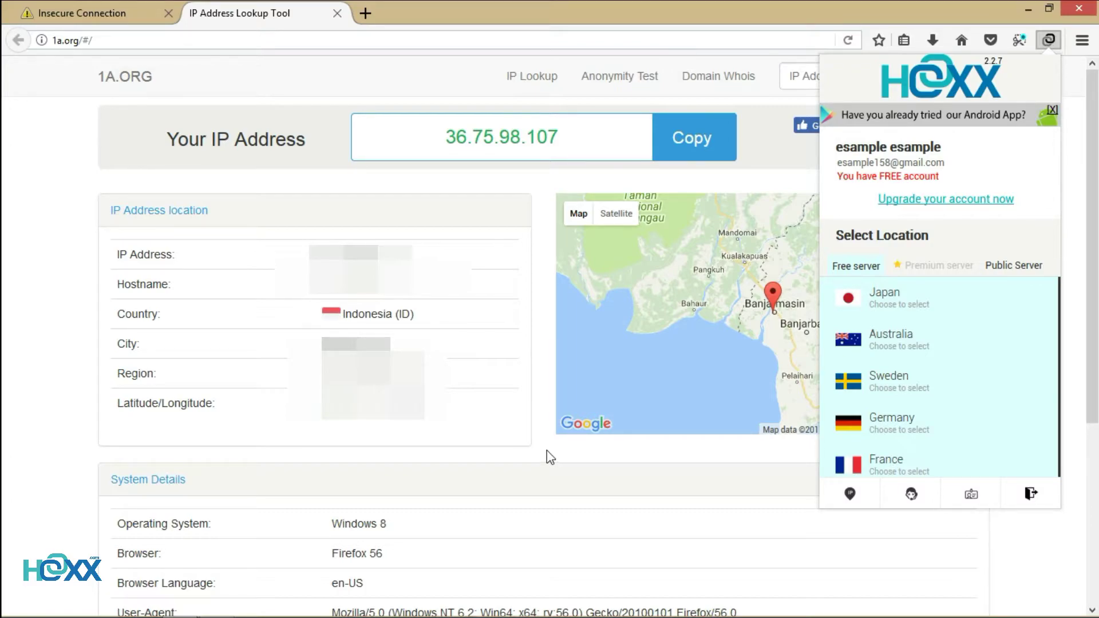
click(338, 14)
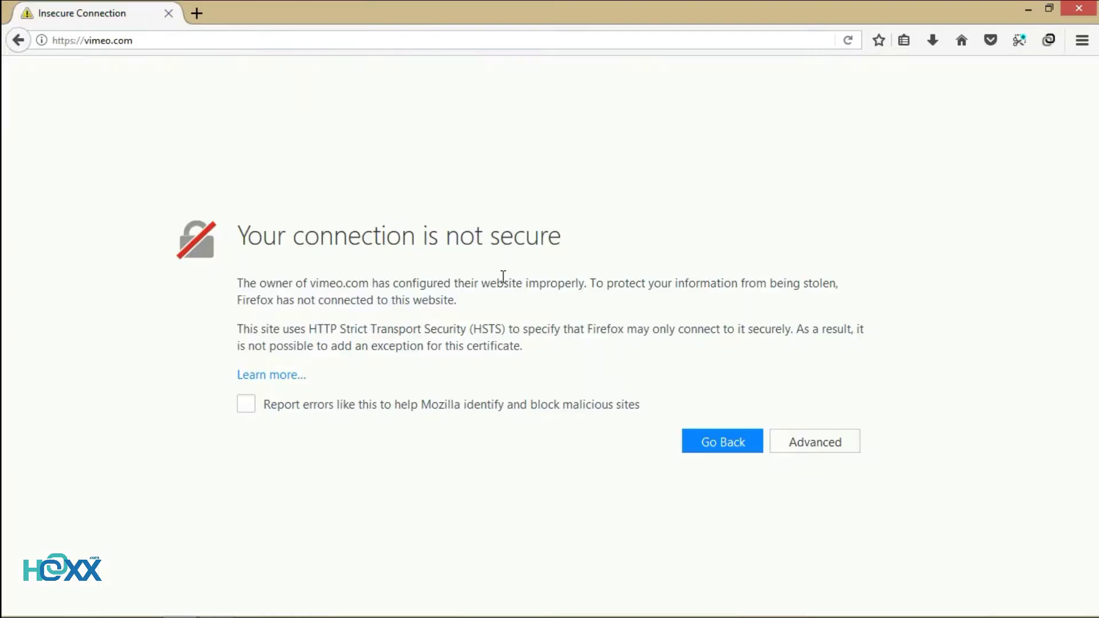
Connect to the free Sweden server so vimeo.com shows its 'Where videos come first' homepage
click(1048, 40)
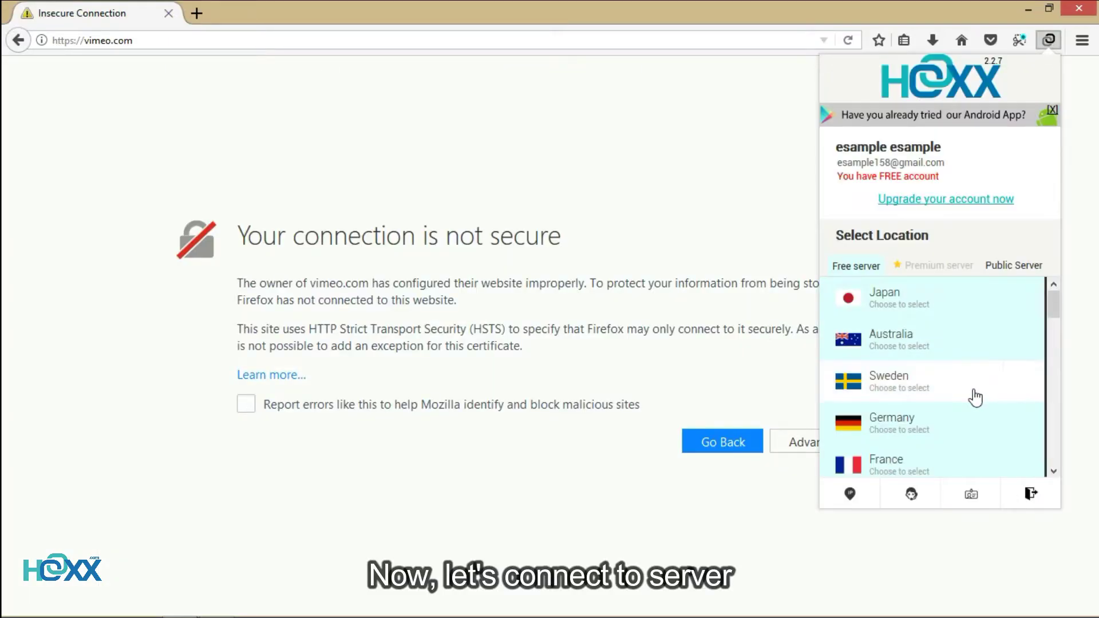
click(1014, 400)
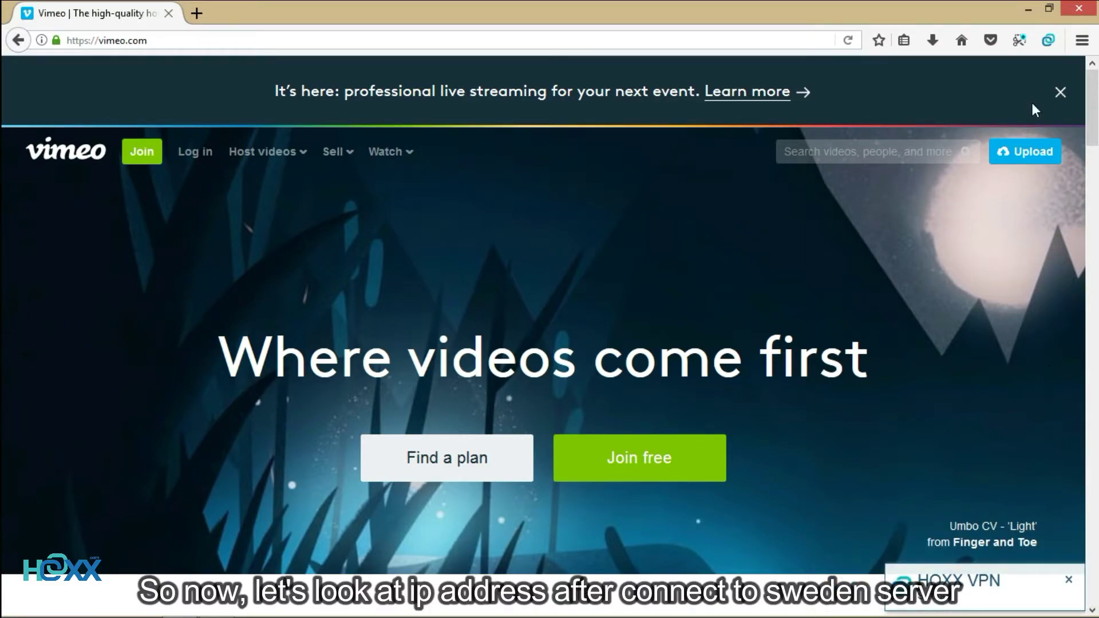
click(1048, 40)
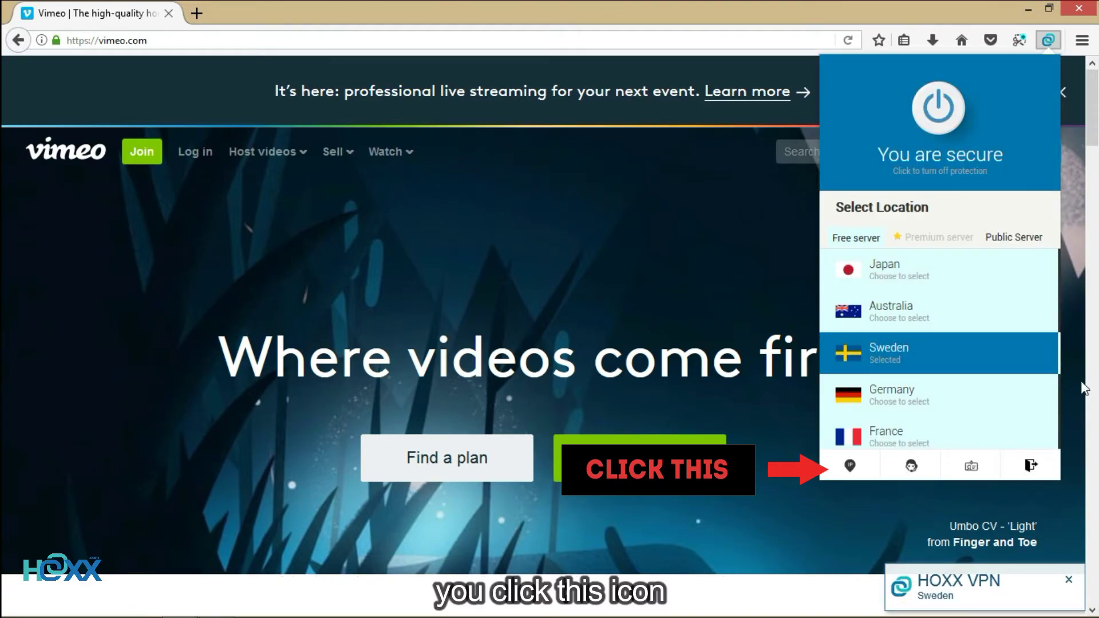
click(866, 474)
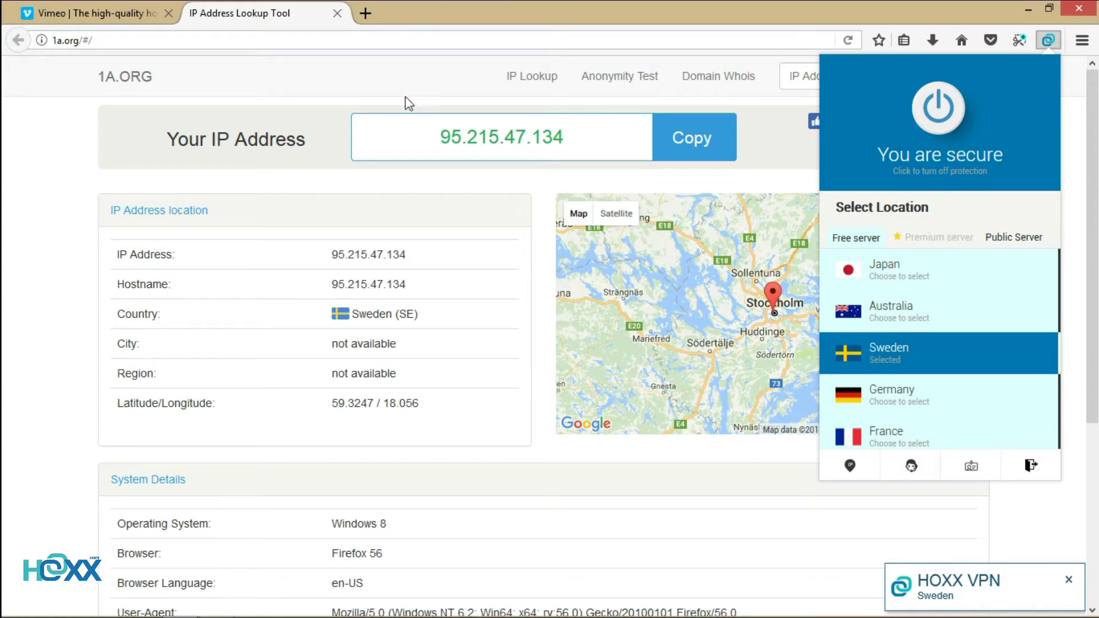
click(337, 13)
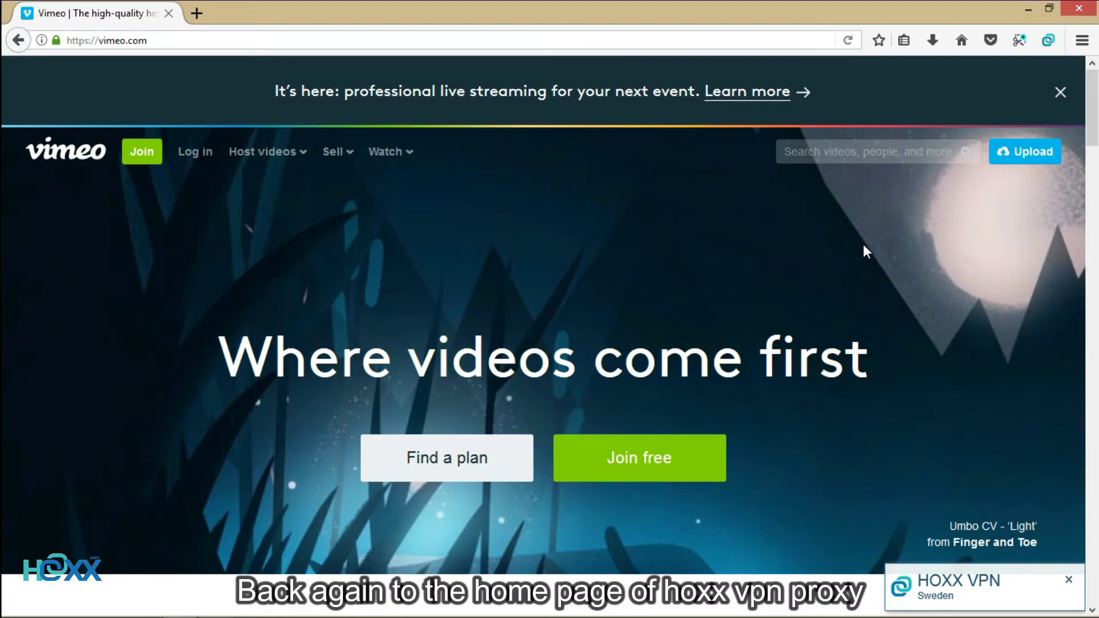
Turn off the VPN, reload vimeo.com to see the insecure-connection error, and reopen Hoxx
click(1049, 40)
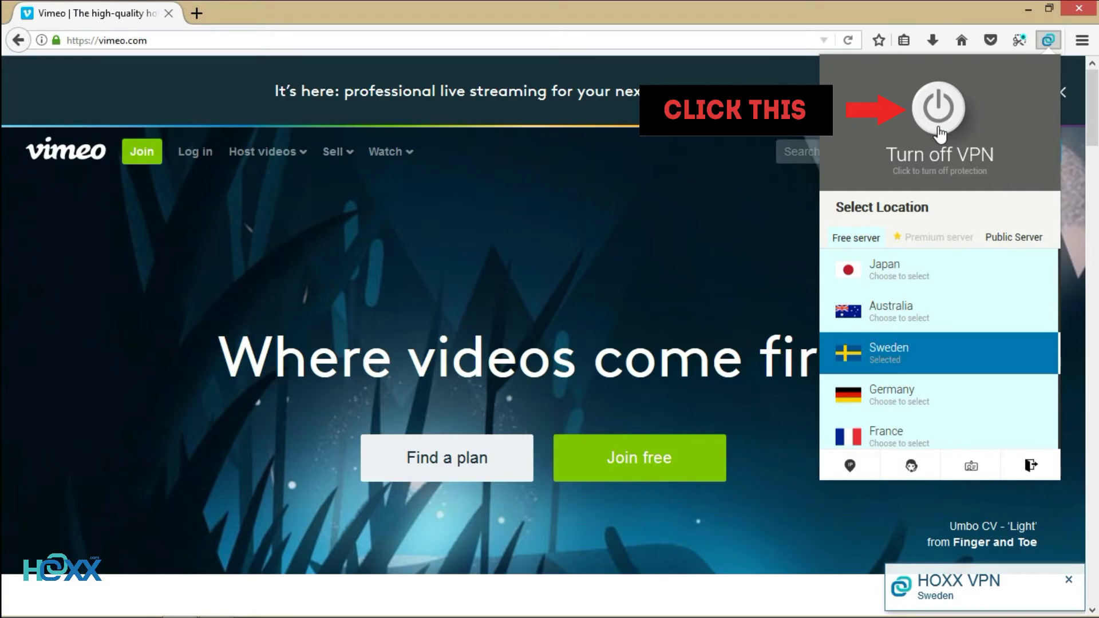
click(939, 108)
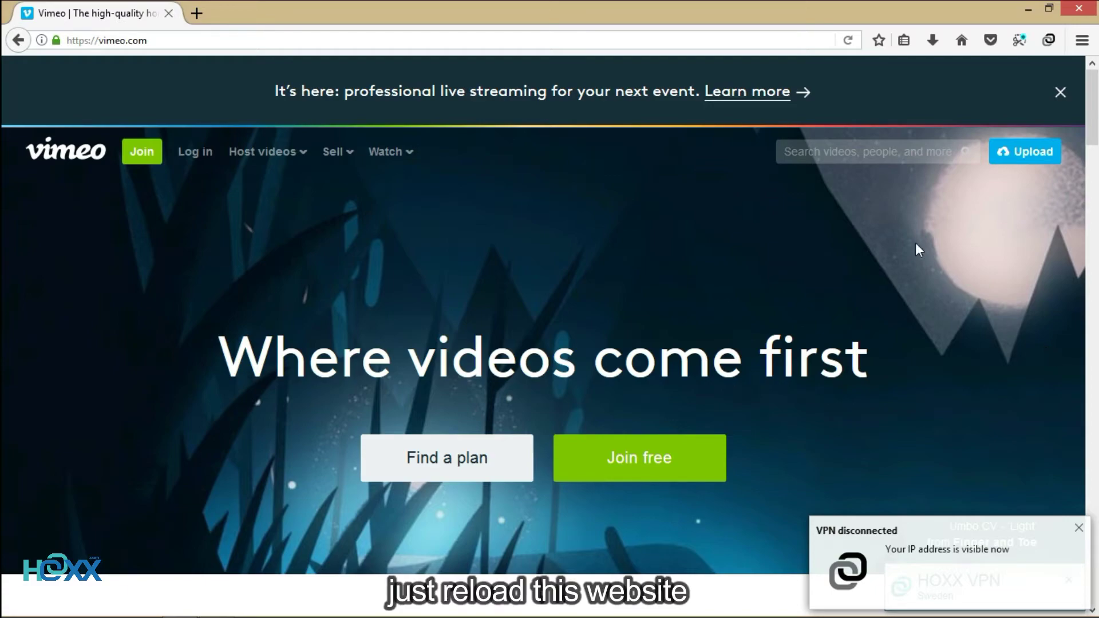
click(847, 40)
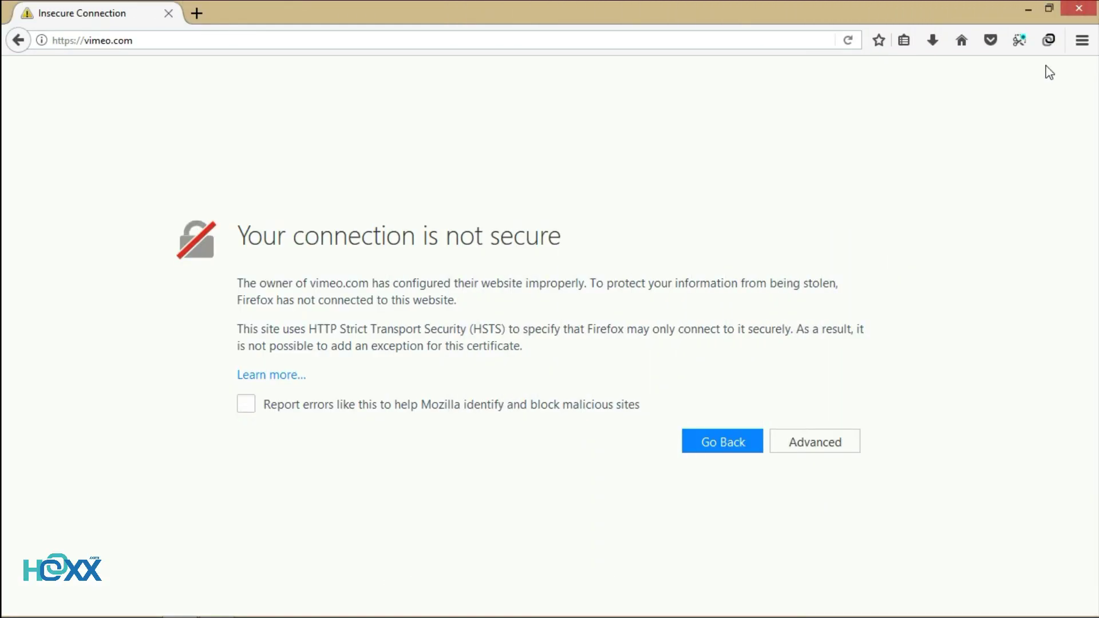
click(1048, 39)
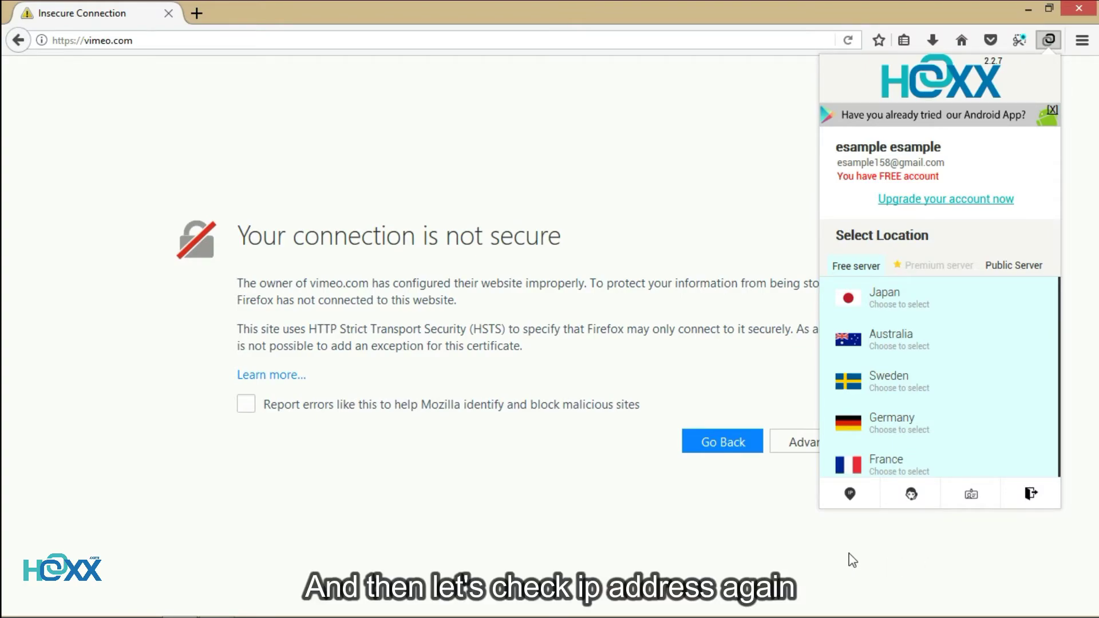
click(861, 498)
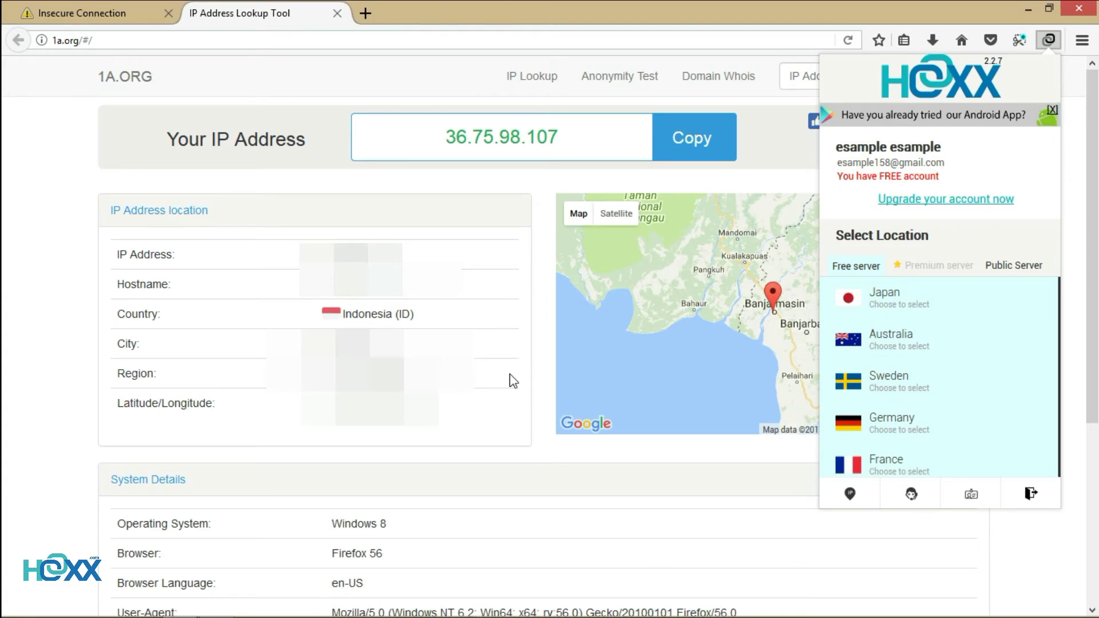
click(337, 13)
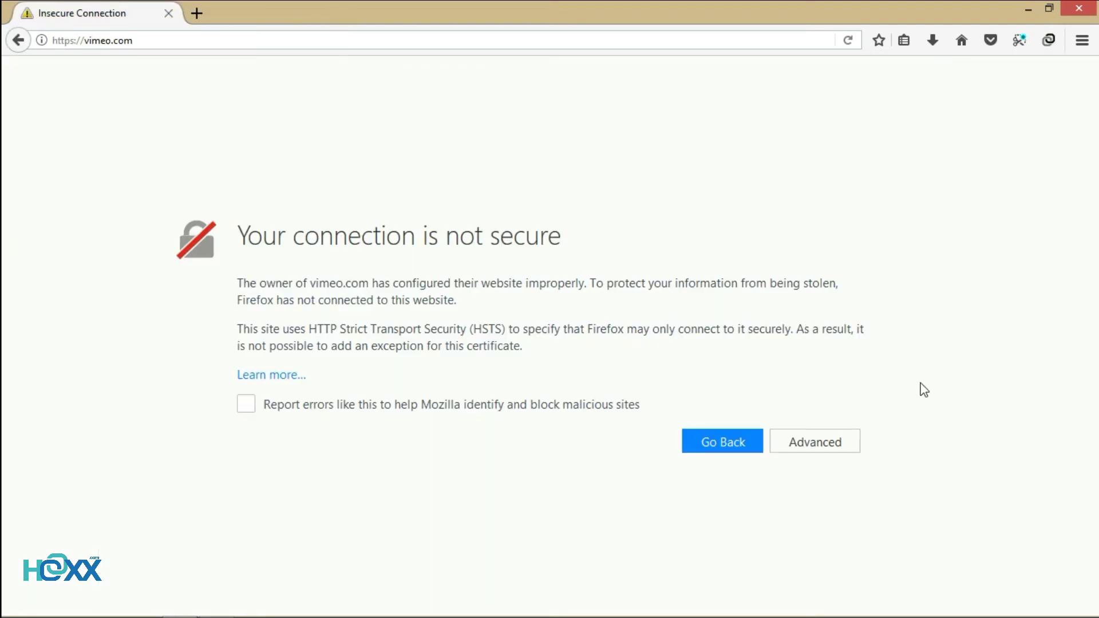
Connect to the free United States server, found further down the server list
click(1049, 41)
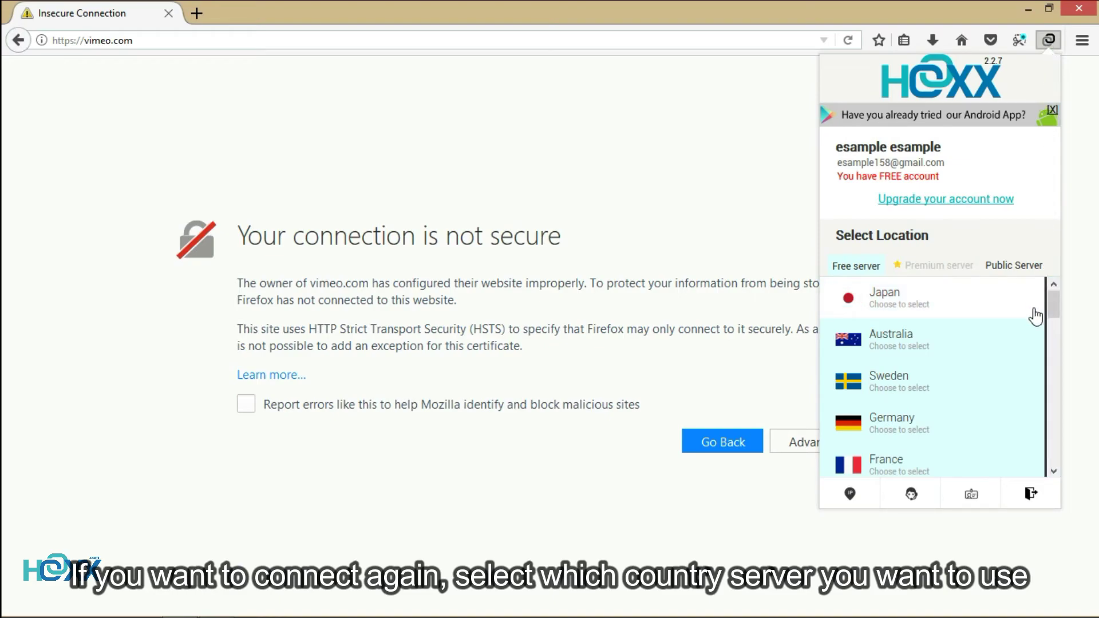
scroll(1035, 317, down, 1)
scroll(1035, 317, down, 3)
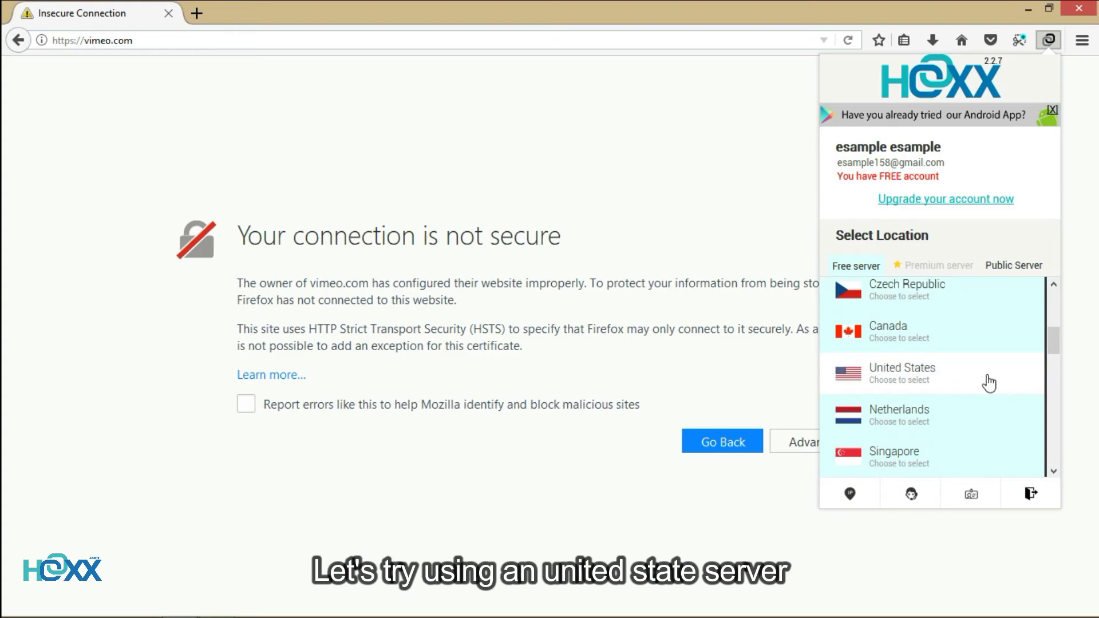
click(1022, 386)
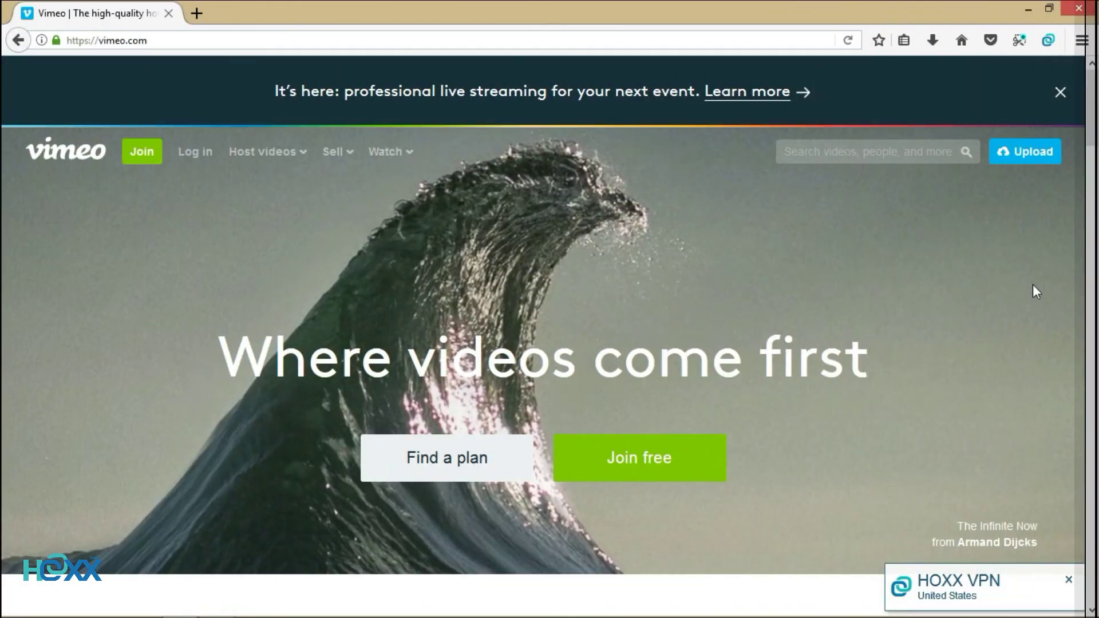
Turn off Hoxx VPN and reload vimeo.com to test access without the VPN
click(1047, 42)
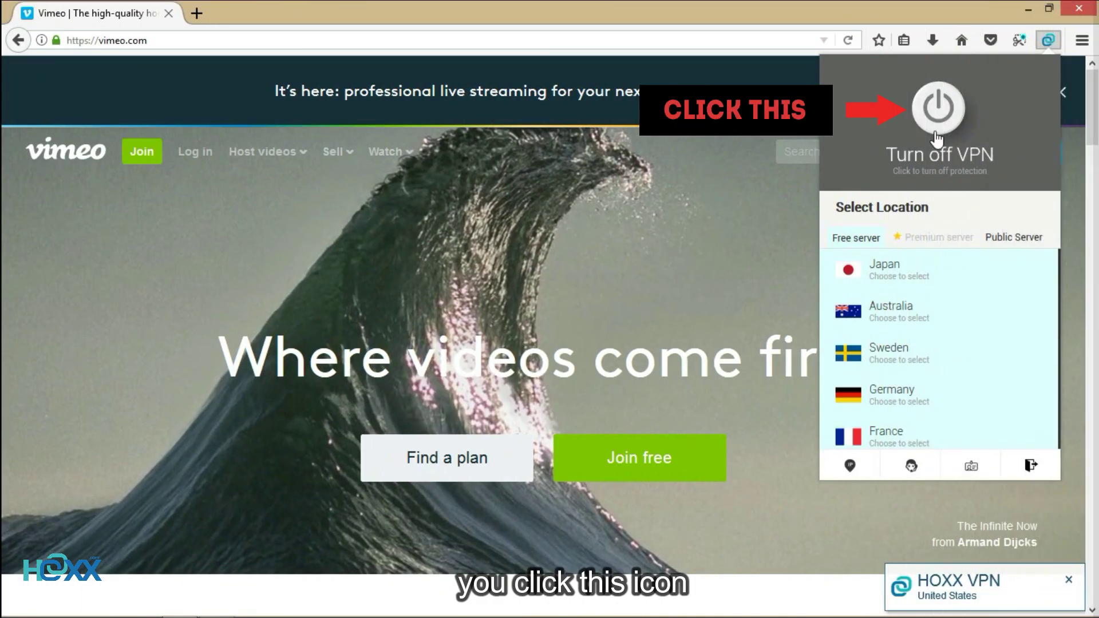
click(937, 108)
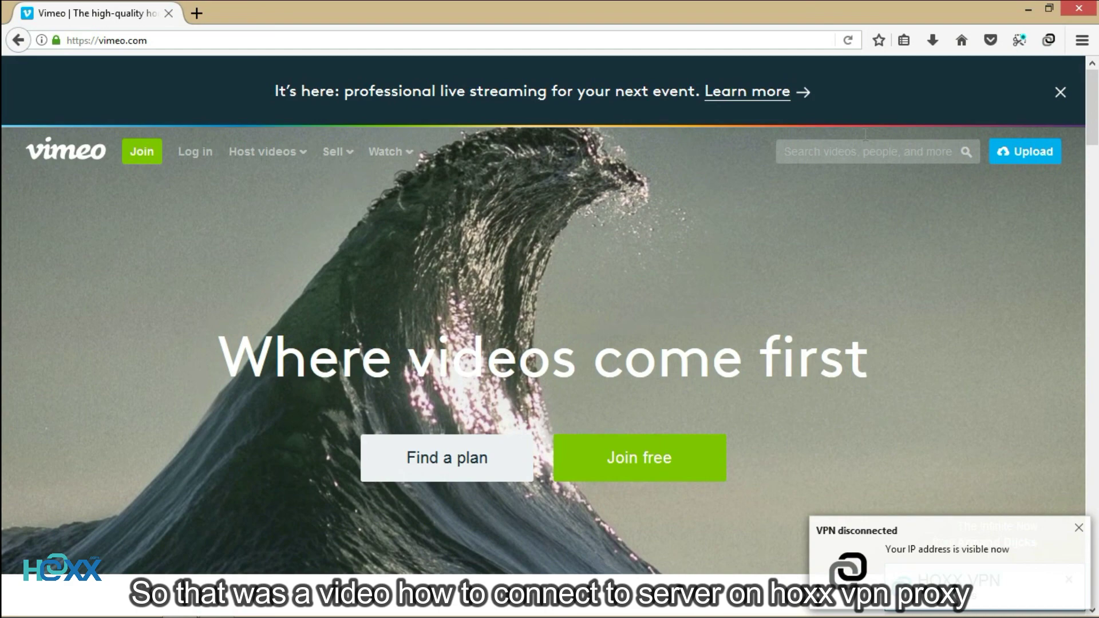
click(847, 40)
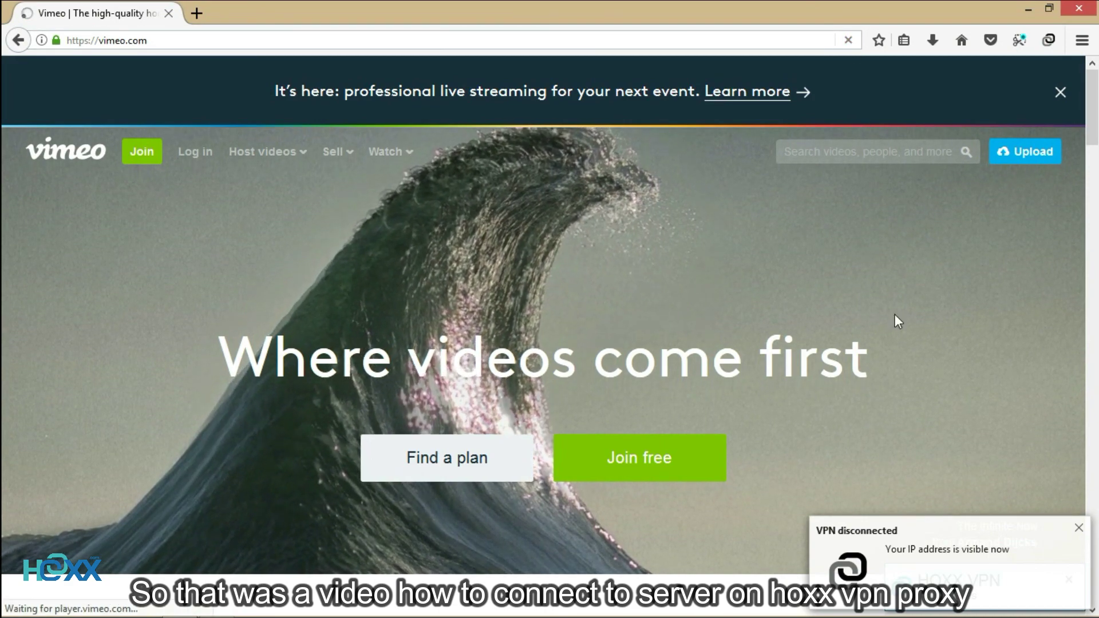